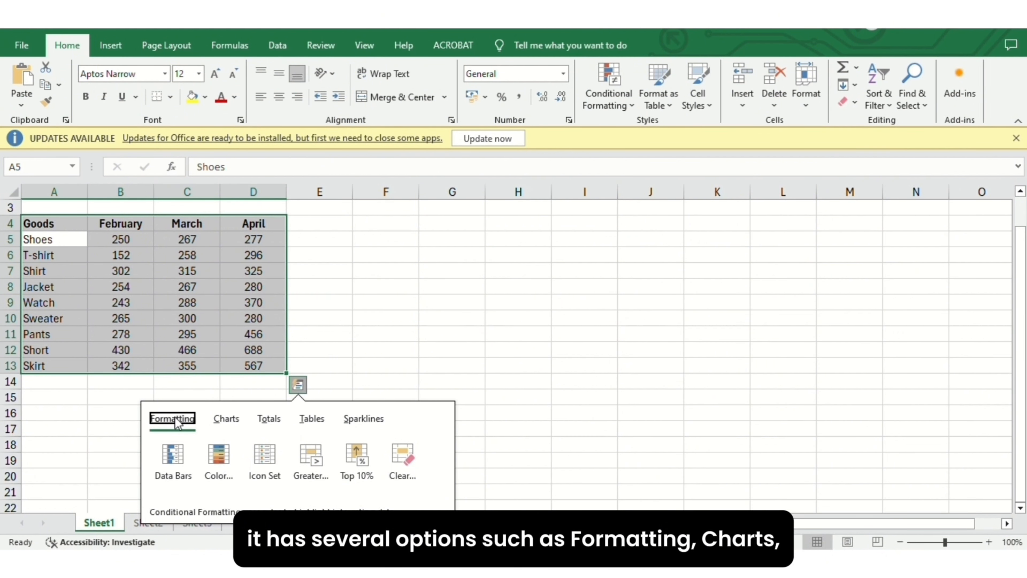
Browse the Quick Analysis categories and apply Icon Set conditional formatting to the monthly figures in the goods table
click(226, 418)
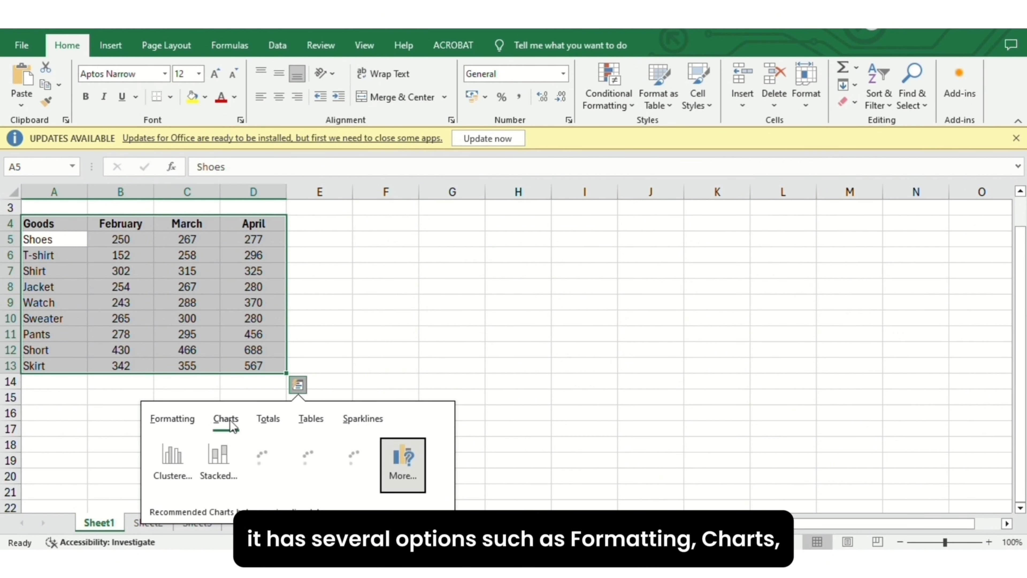
click(265, 419)
click(308, 419)
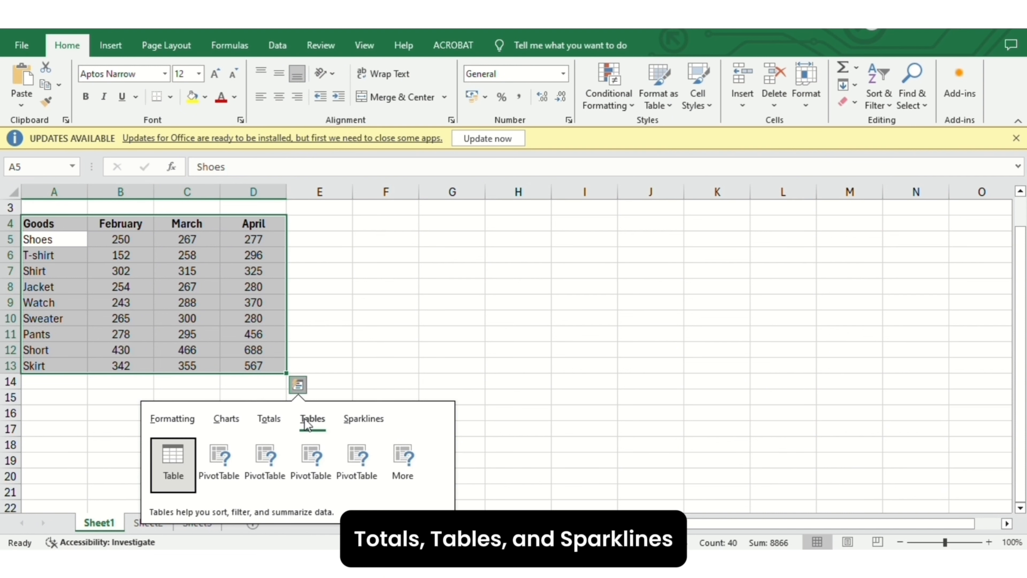
click(356, 420)
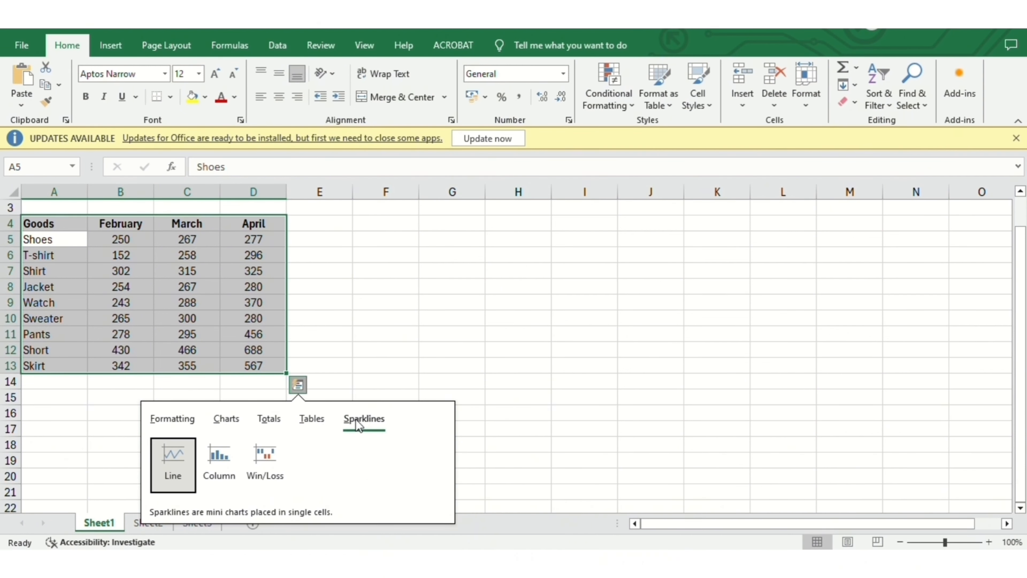
click(196, 419)
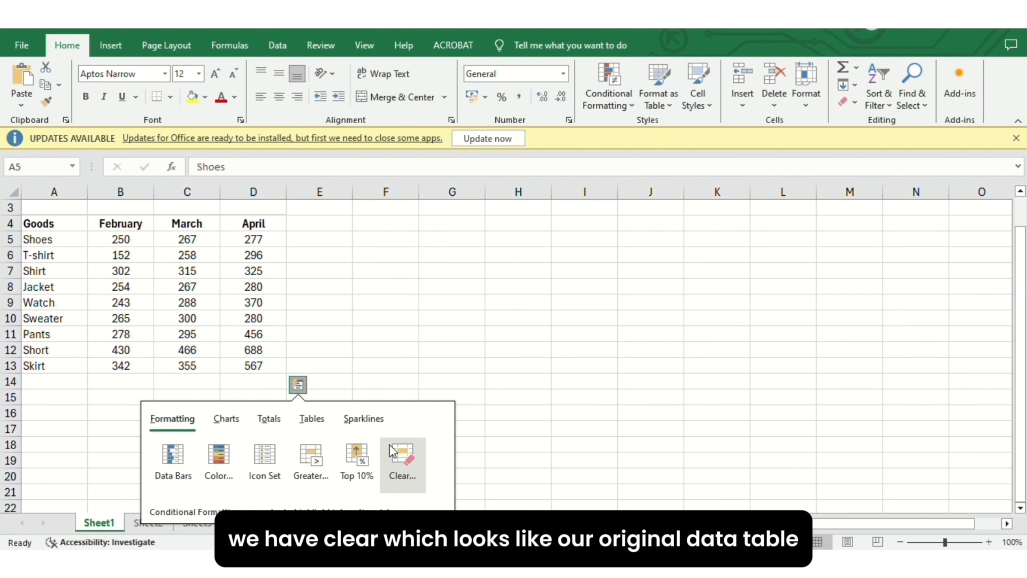
click(262, 461)
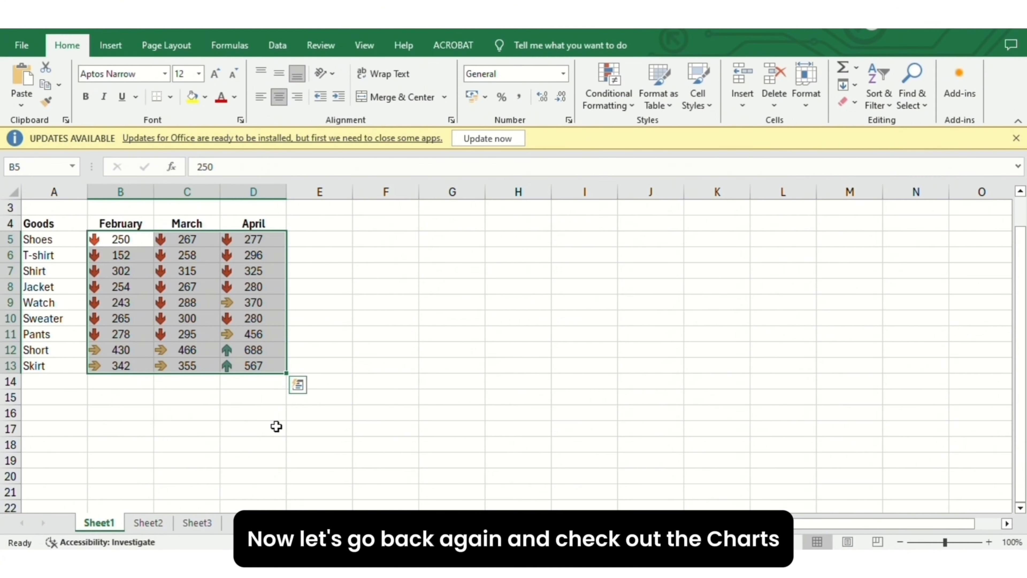
Preview the recommended Quick Analysis charts and insert a Line chart of the figures in B5:D13
click(301, 385)
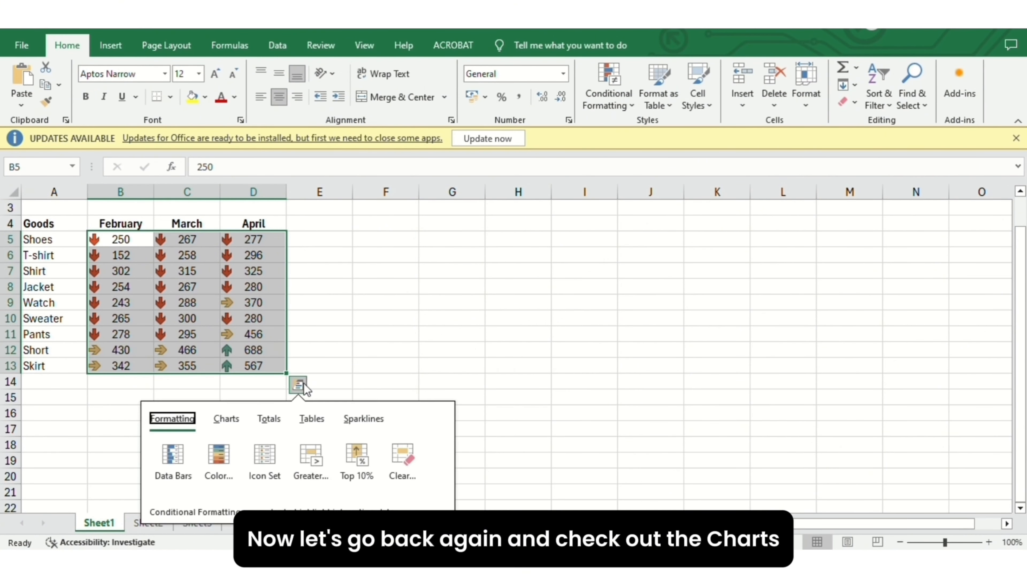
click(215, 425)
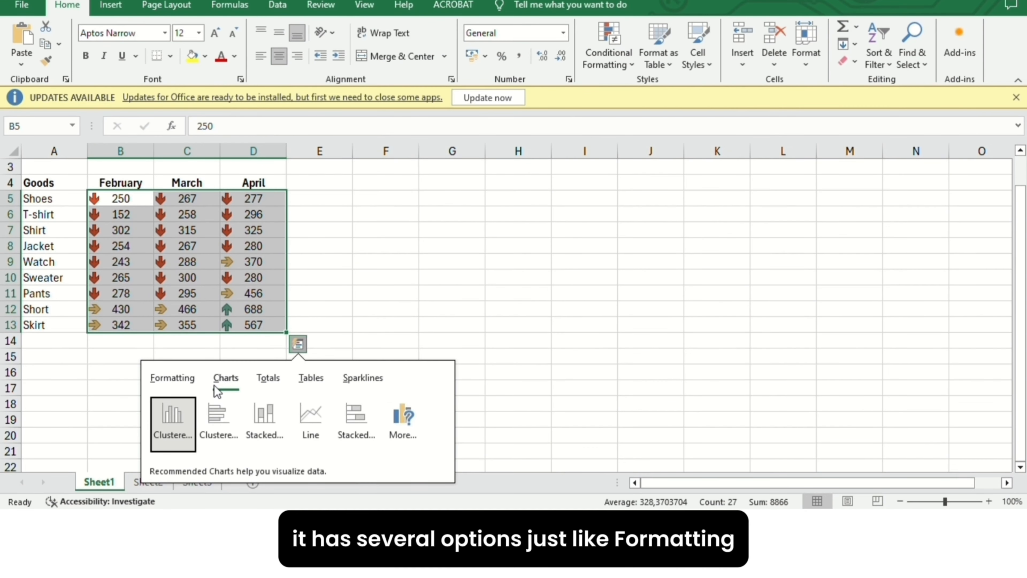
mouse_move(212, 414)
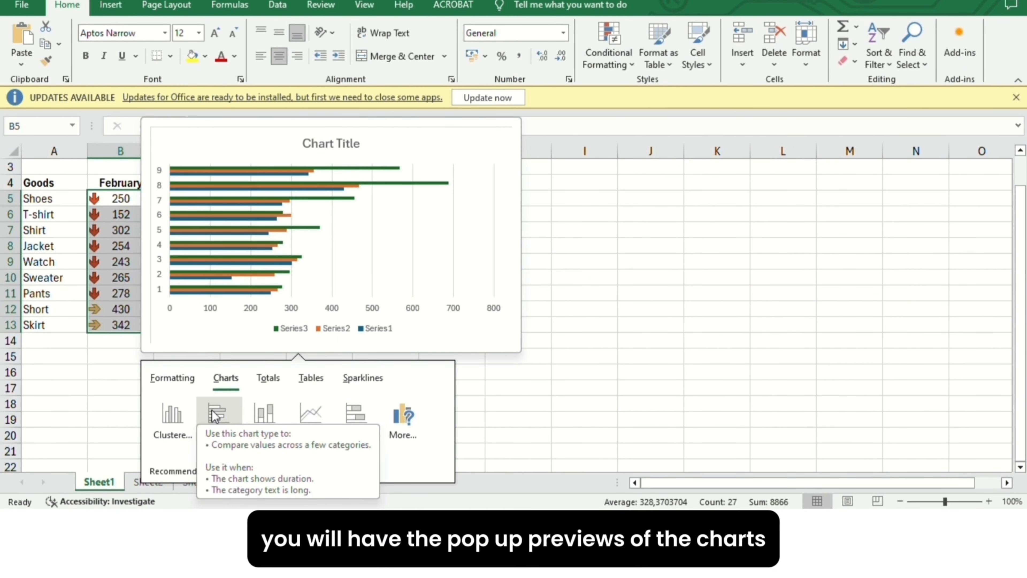
mouse_move(303, 417)
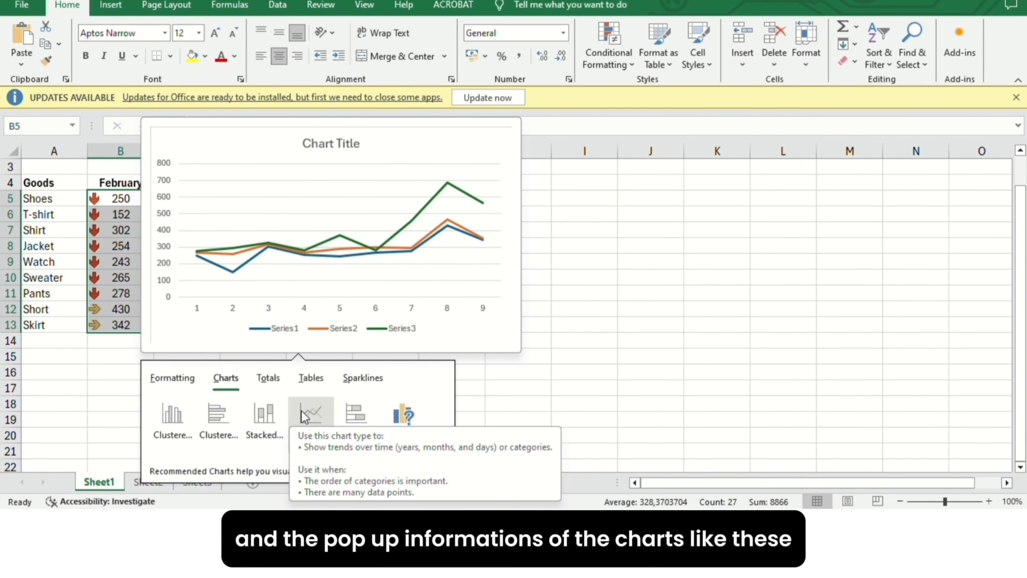
mouse_move(348, 415)
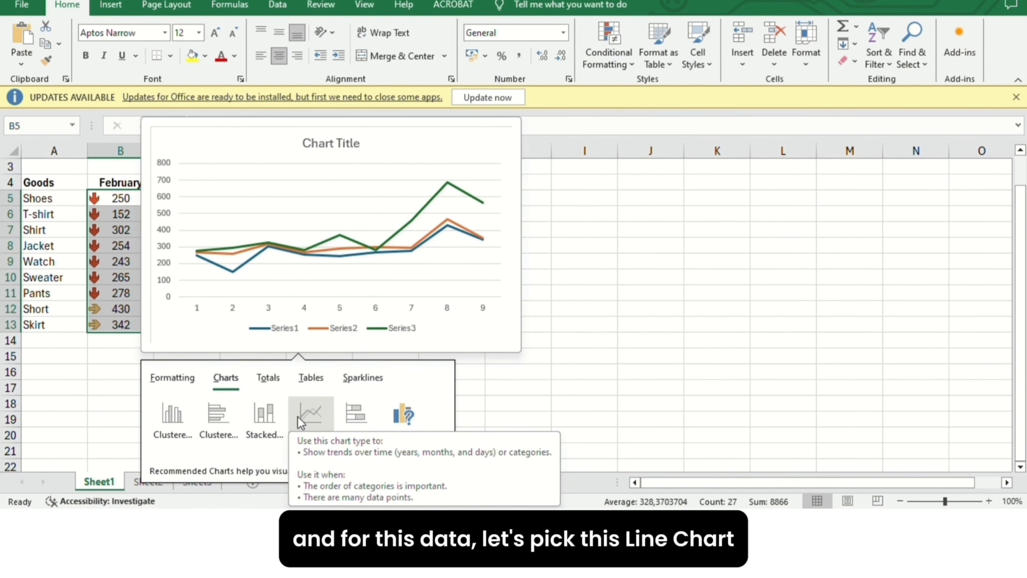
click(298, 416)
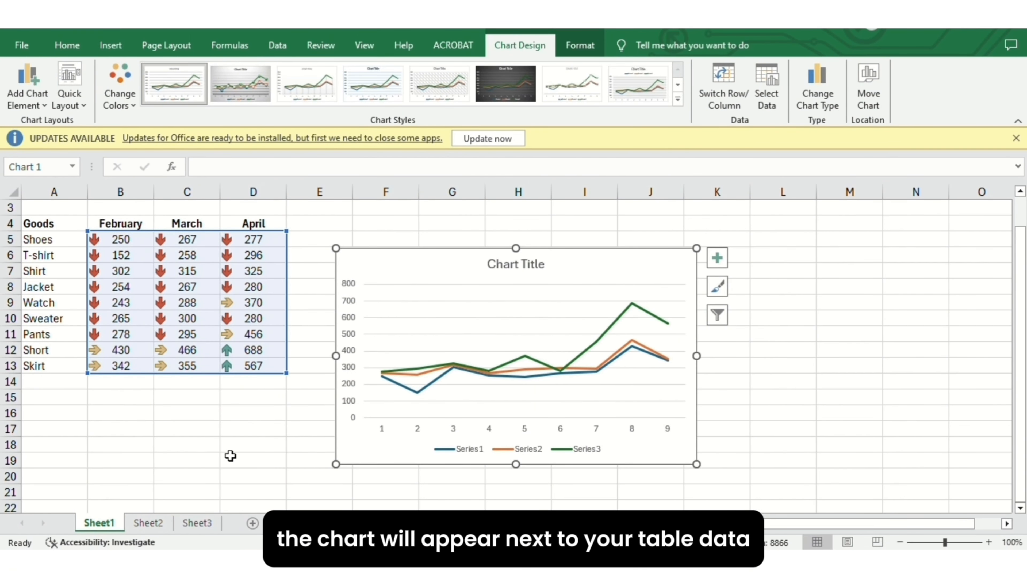
Select the whole goods table A4:D13 and add a Sum row beneath it with Quick Analysis totals
click(80, 239)
key(ctrl+a)
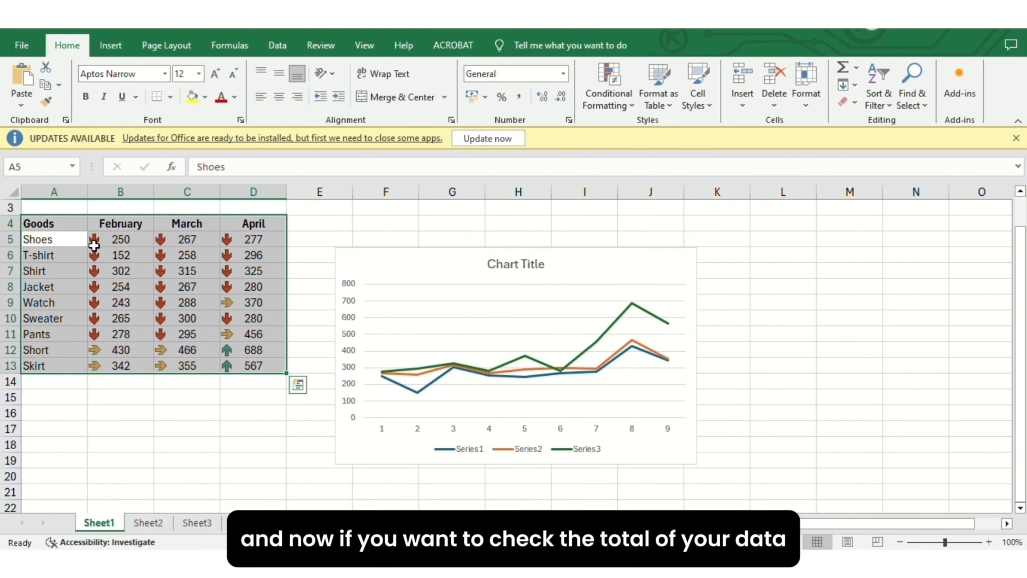
click(299, 385)
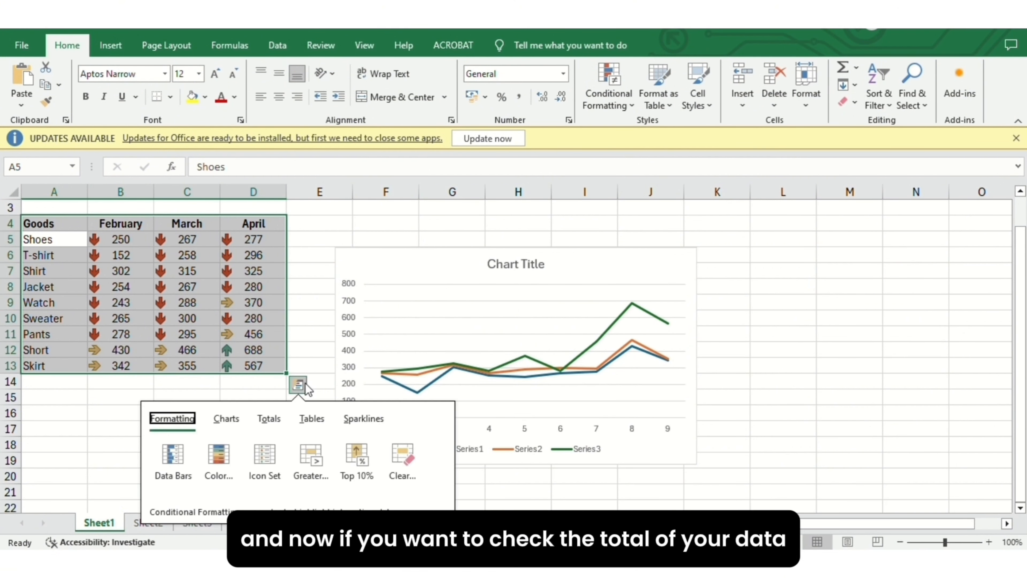
click(275, 420)
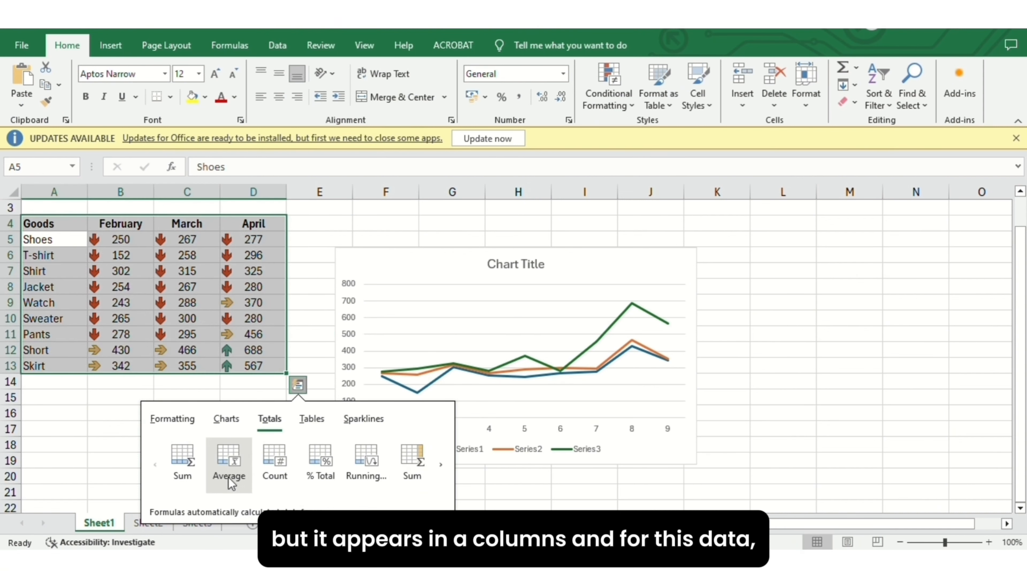
click(183, 465)
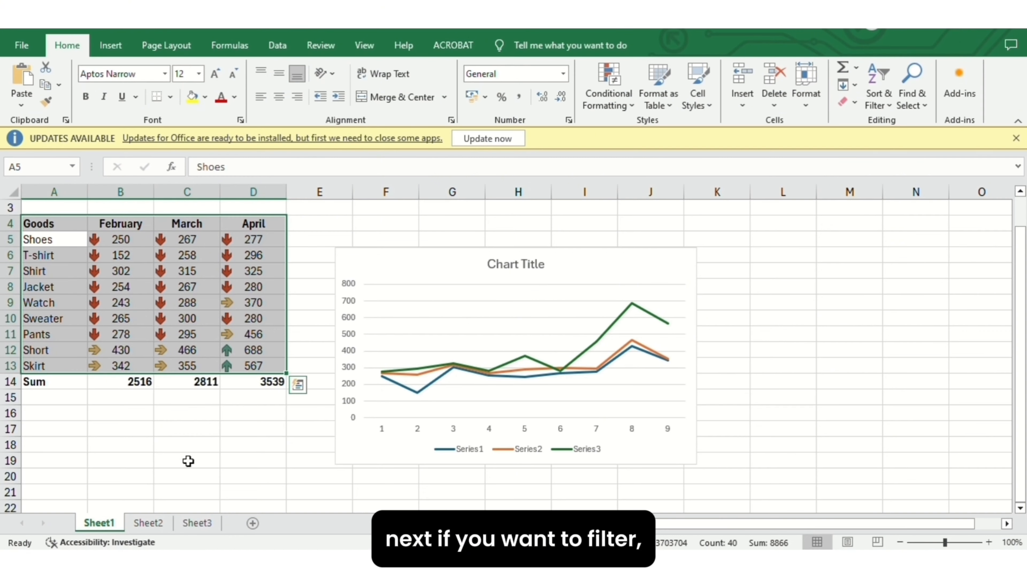
Preview the Table and PivotTable suggestions in Quick Analysis and convert the range A4:D13 into a formatted Table
click(298, 386)
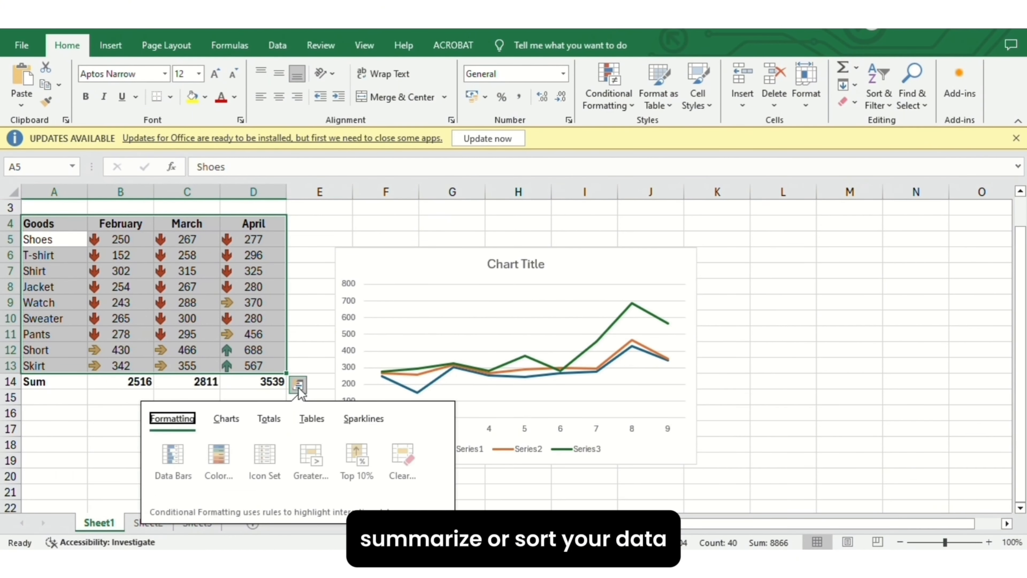
click(311, 419)
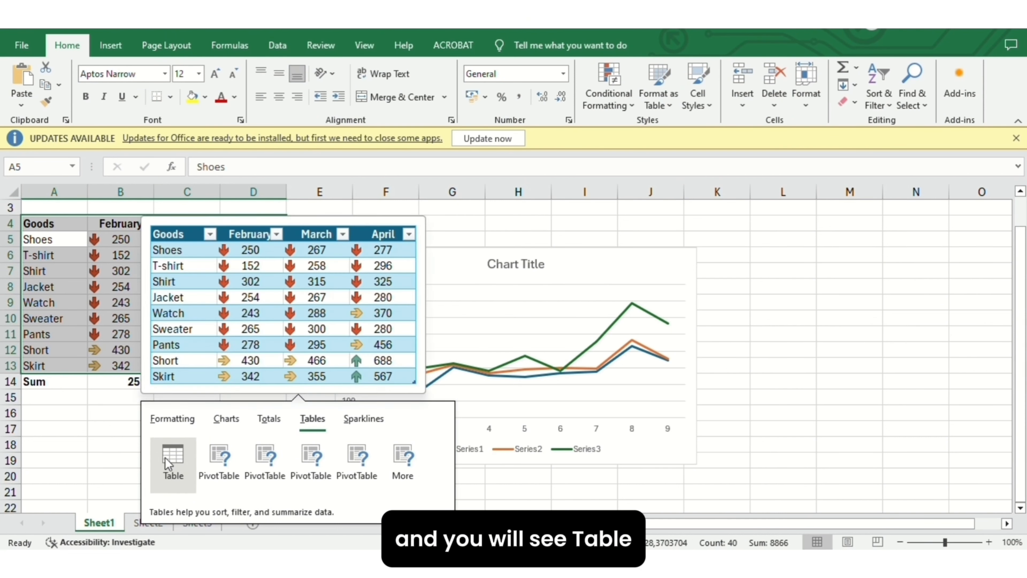
mouse_move(166, 458)
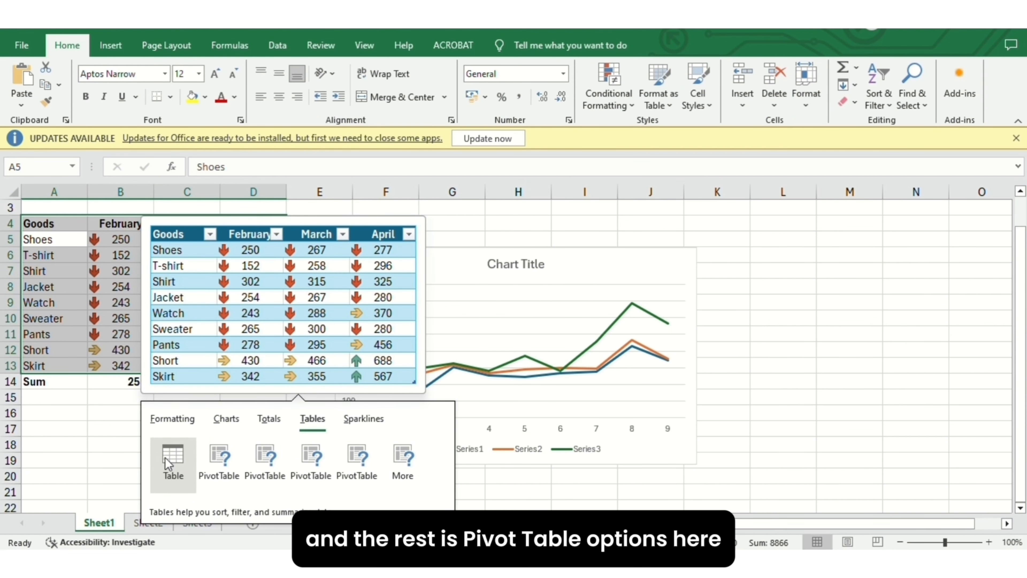
mouse_move(213, 458)
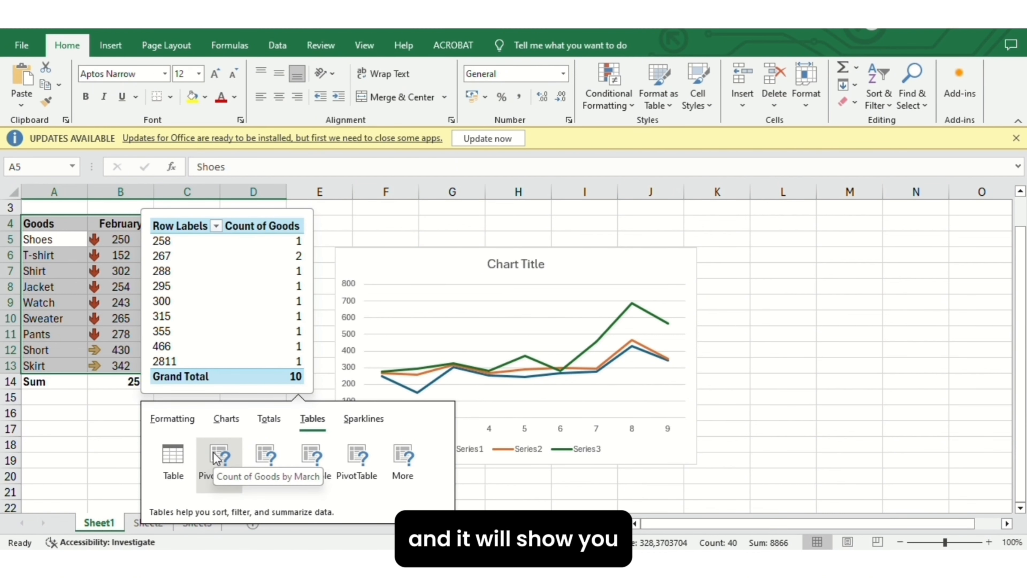
mouse_move(279, 458)
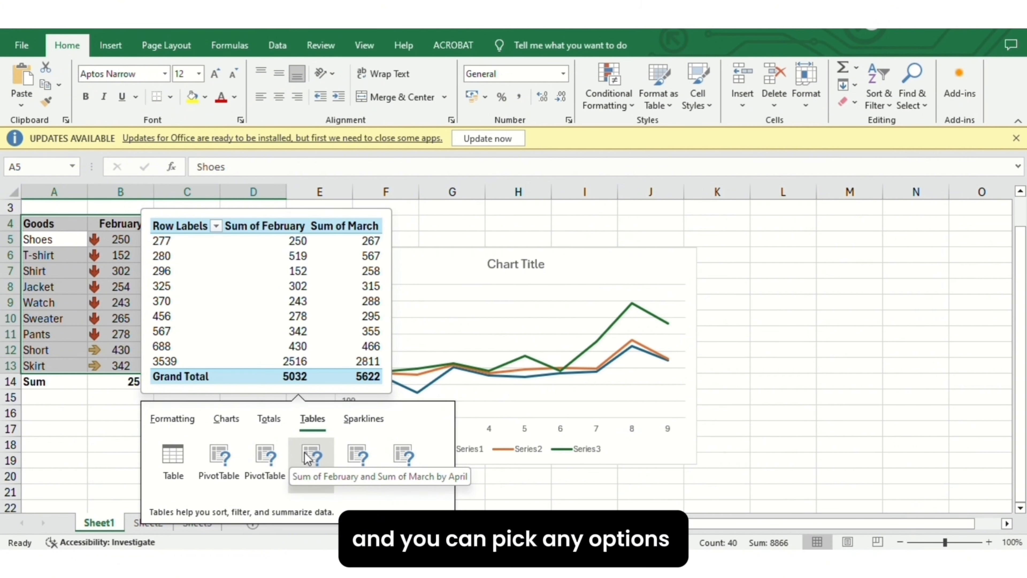
mouse_move(350, 461)
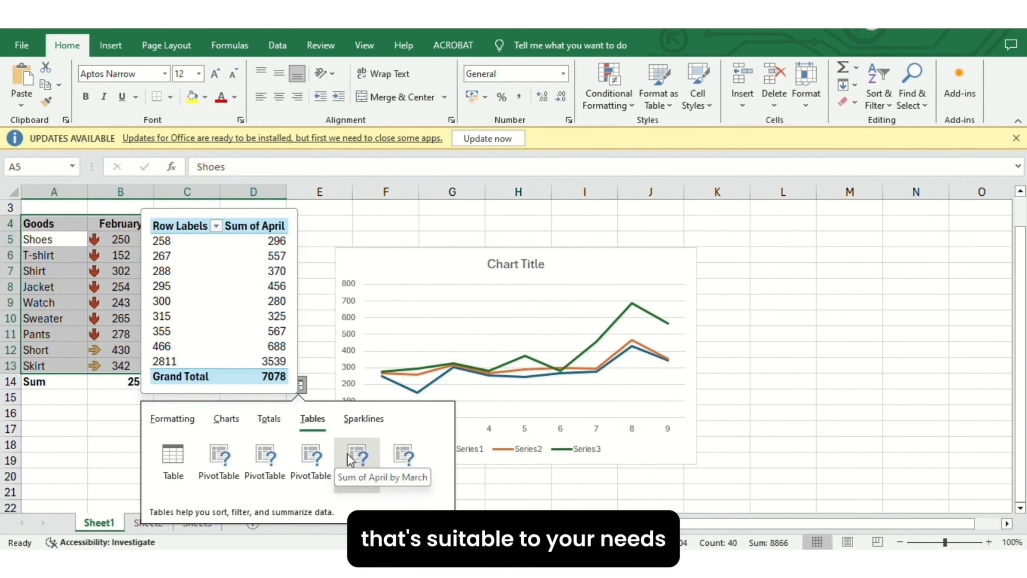
click(174, 465)
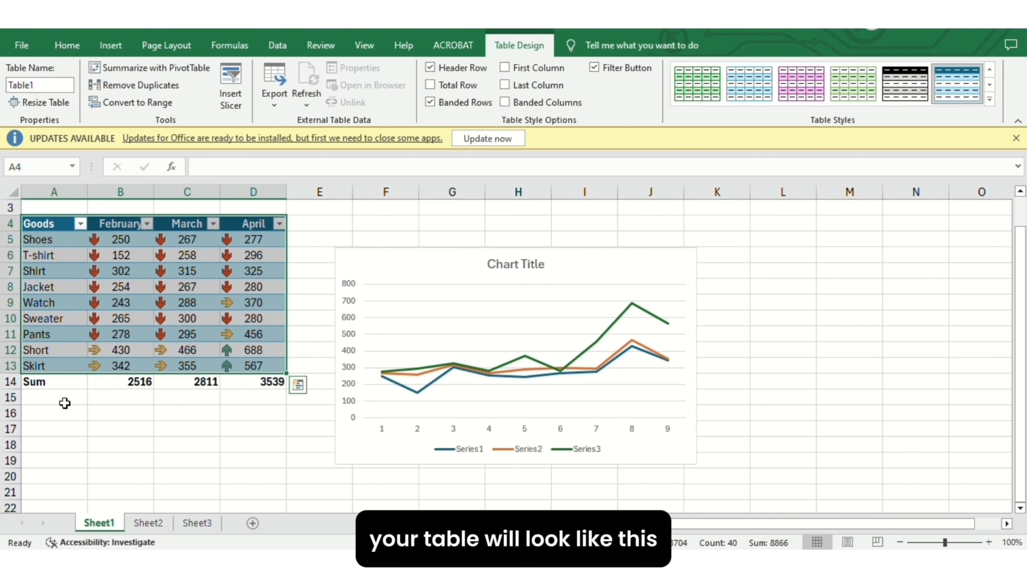
Sort the table by the Goods column from A to Z and again from Z to A
click(80, 225)
click(140, 227)
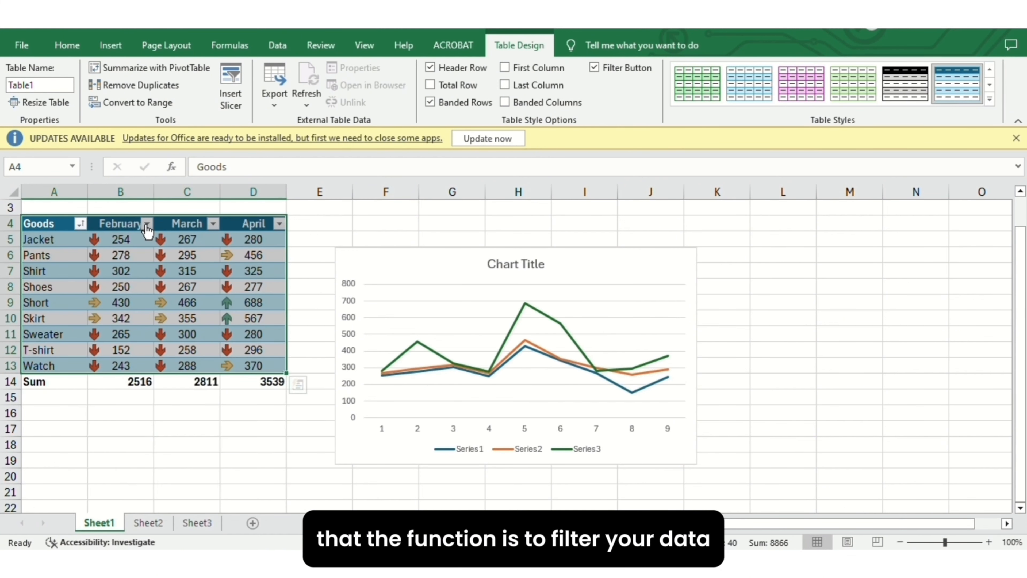
click(80, 224)
click(134, 245)
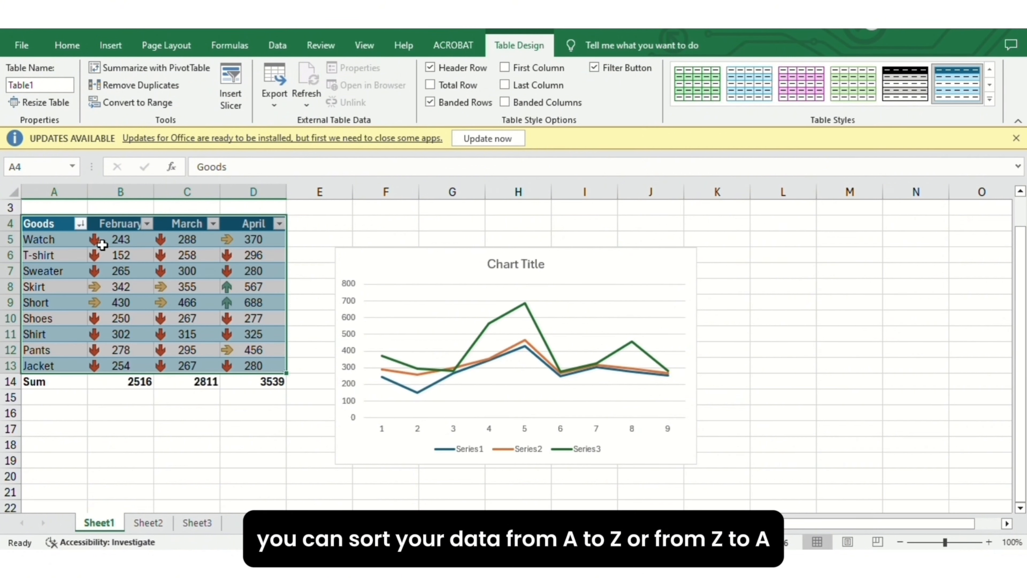
Sort the table by February from largest to smallest, followed by March from smallest to largest
click(147, 223)
click(183, 243)
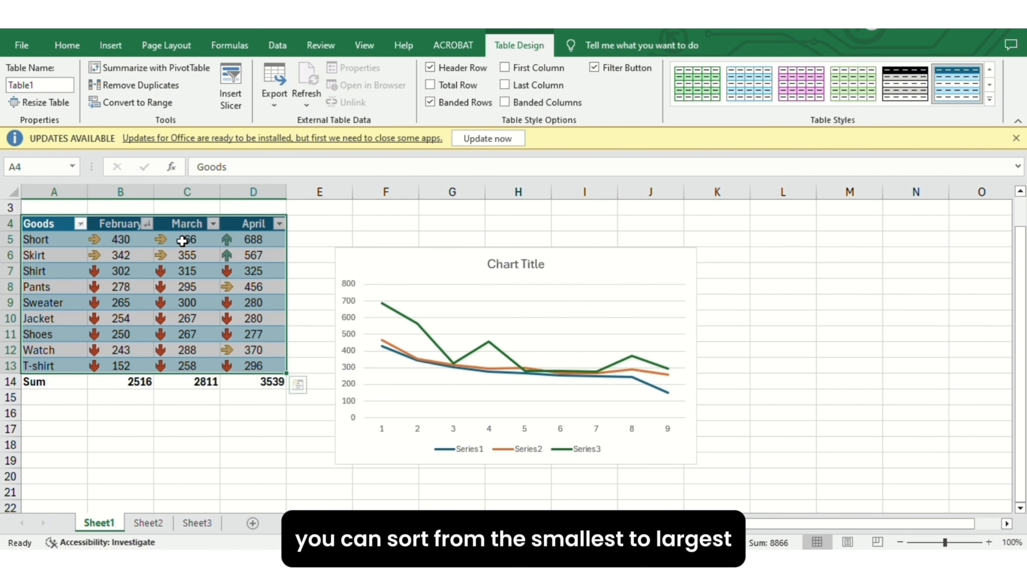
click(213, 225)
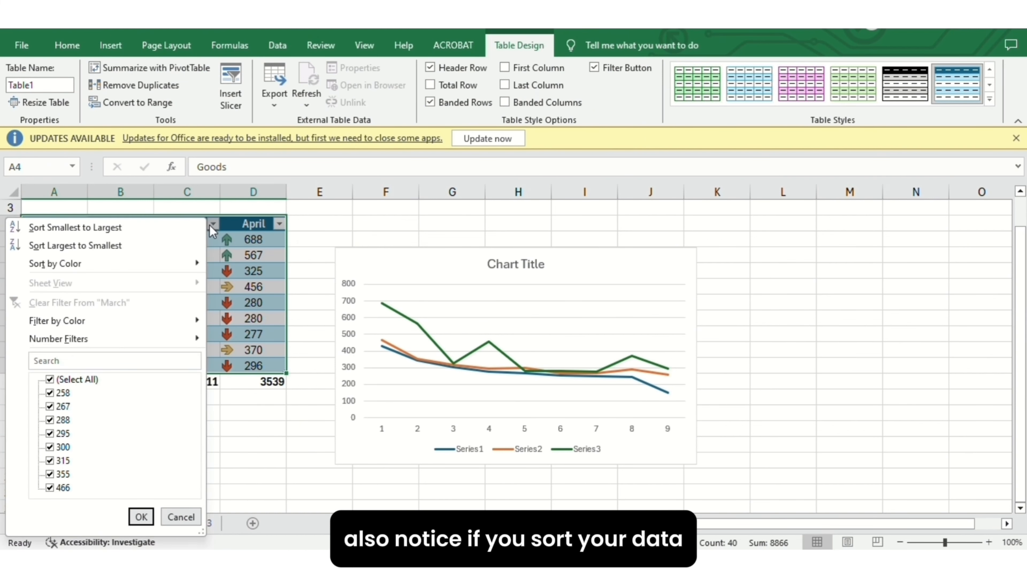
click(187, 242)
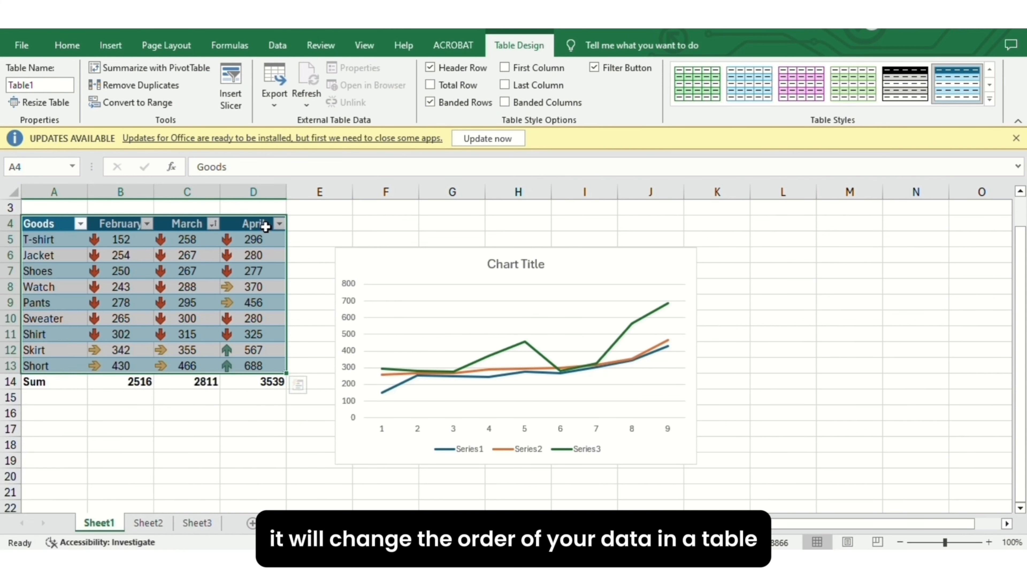
Sort the table by the April column from smallest to largest
click(278, 224)
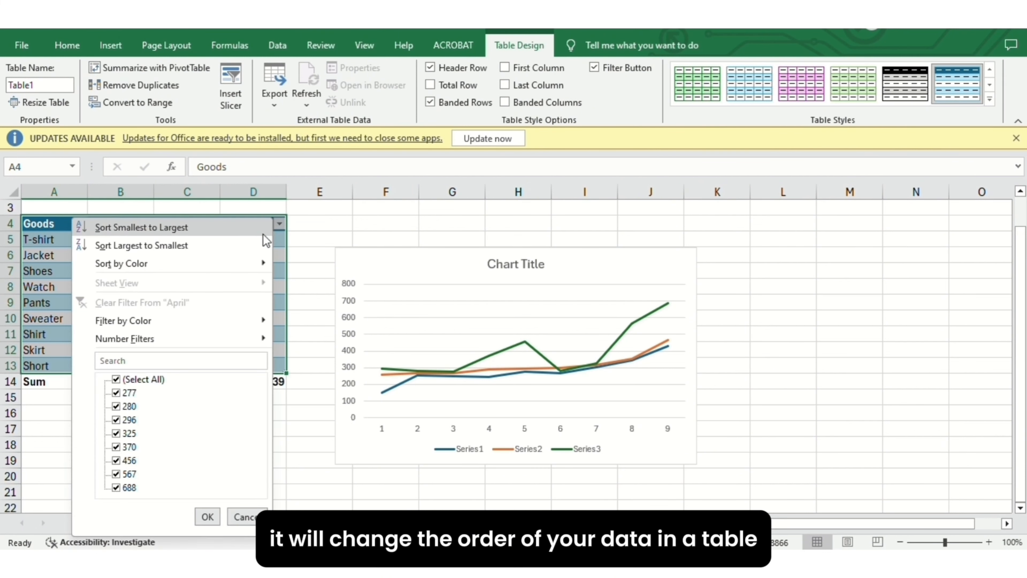
click(259, 232)
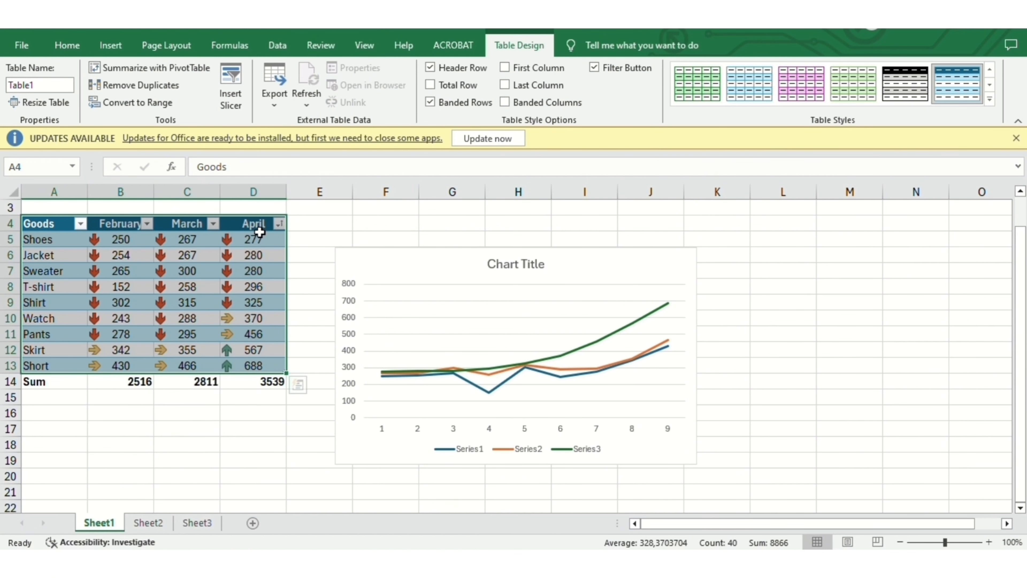
Create the suggested PivotTable of Sum of February and Sum of March by April and sort its row labels from smallest to largest
click(298, 385)
click(313, 420)
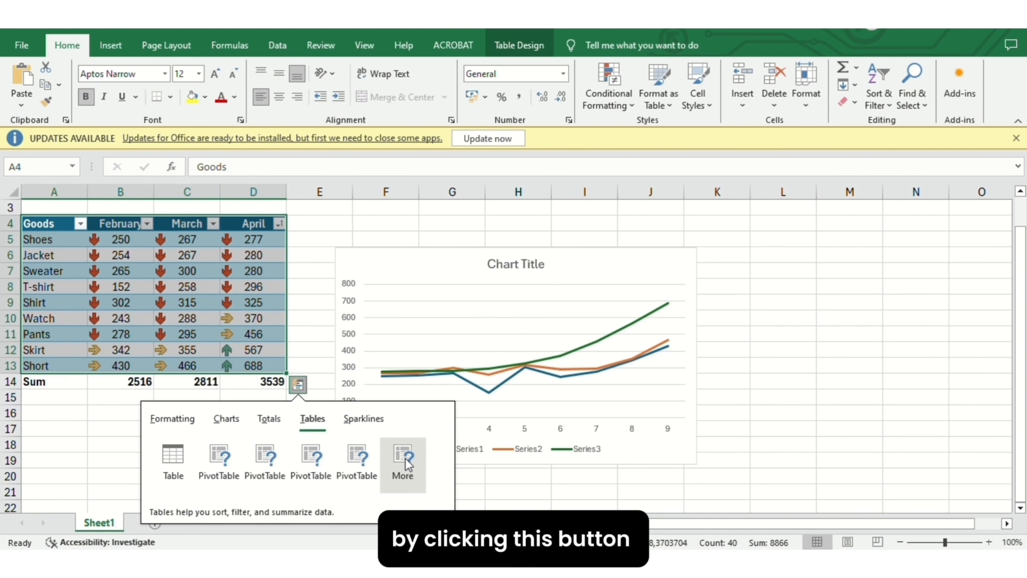
click(323, 481)
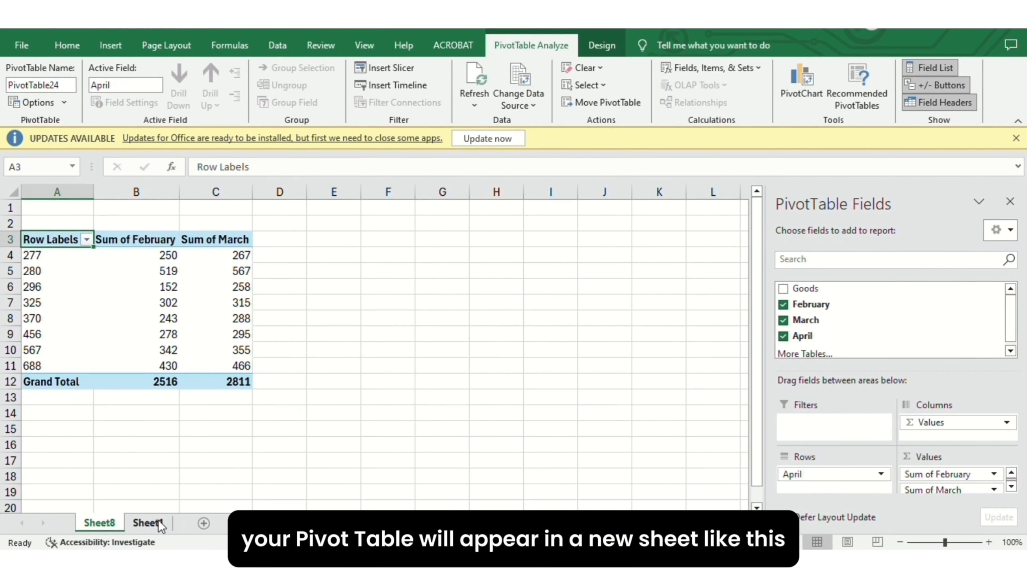
click(86, 239)
click(94, 259)
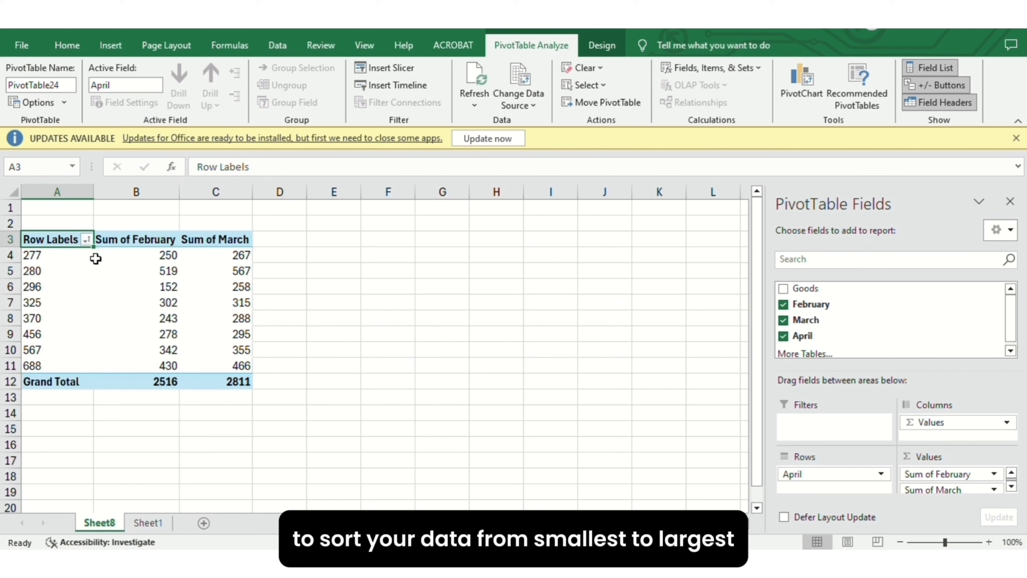
Return to Sheet1, preview the Line sparklines and move the line chart further right so that column E is free
click(143, 524)
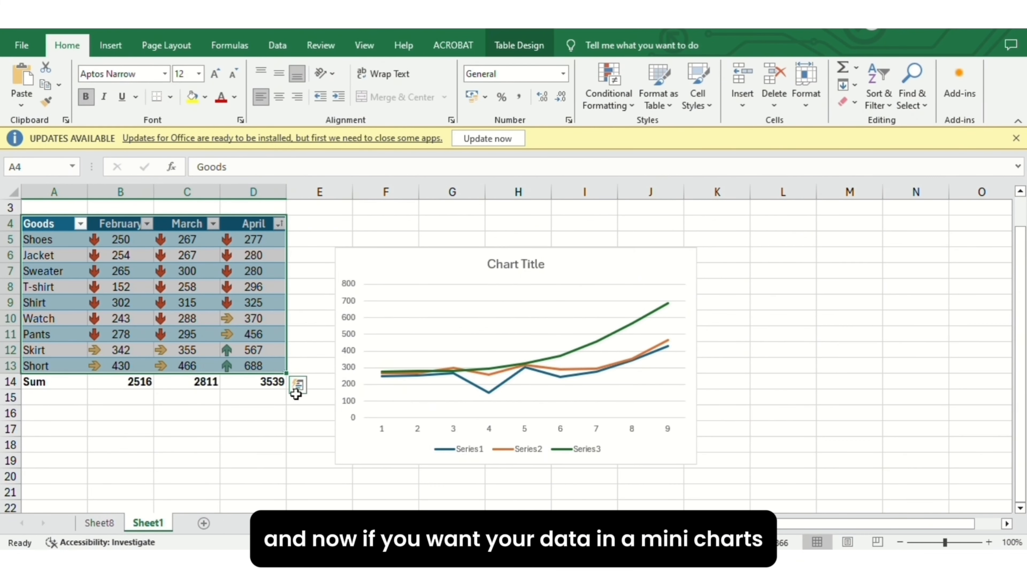
click(298, 384)
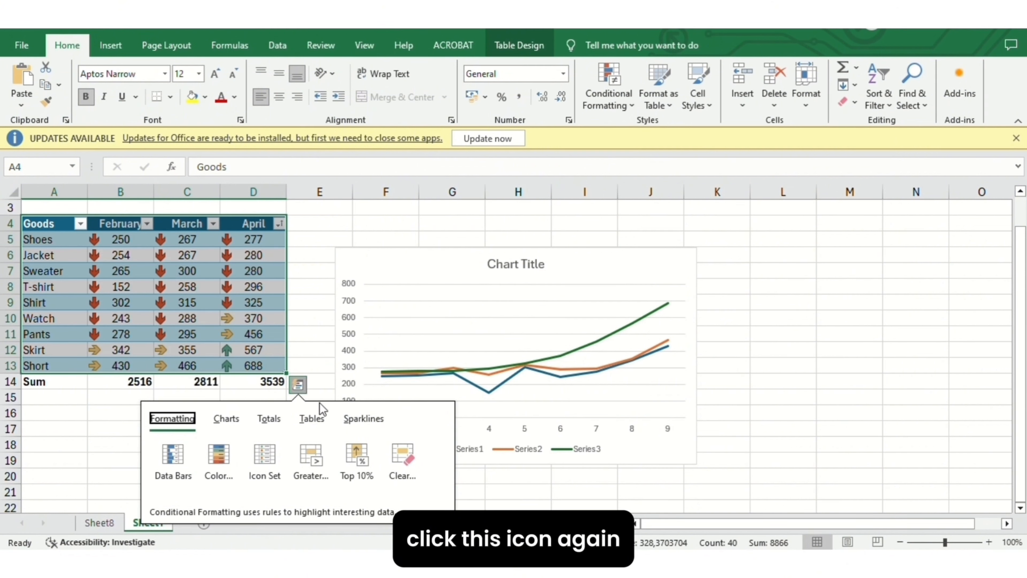
click(345, 419)
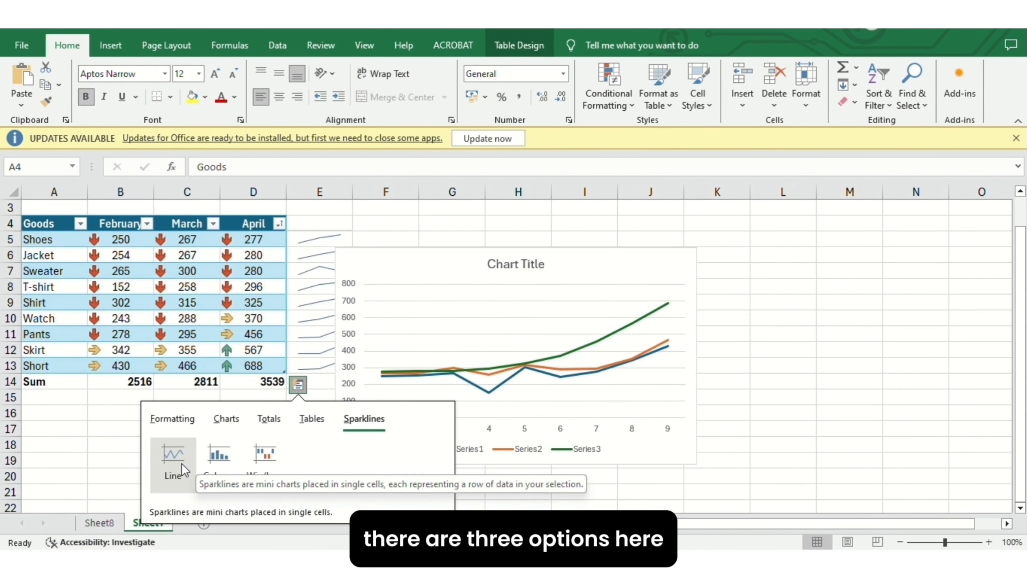
click(559, 326)
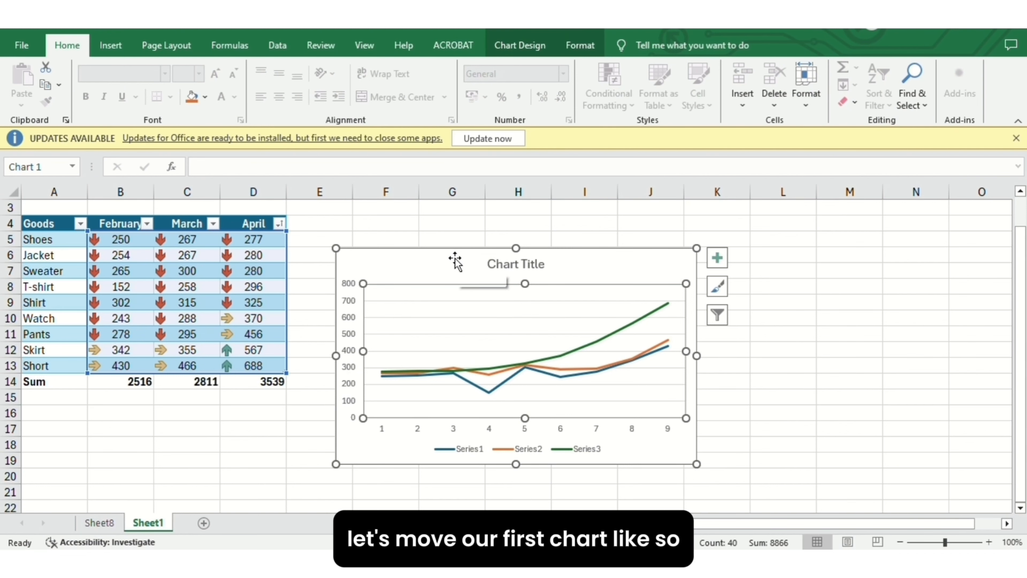
drag(455, 261, 545, 260)
key(Escape)
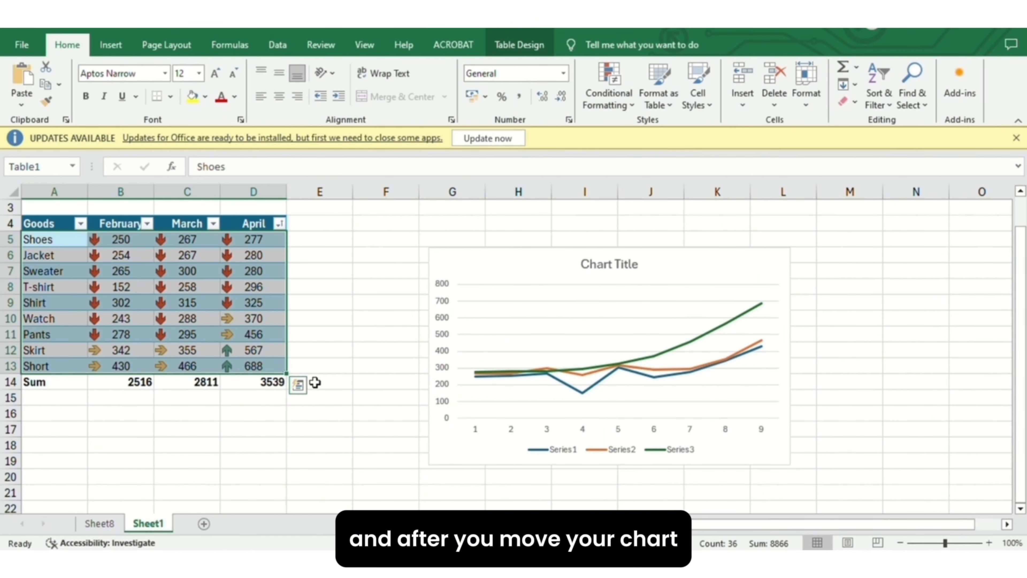
Add Line sparklines in E5:E13 for the rows of the goods table using Quick Analysis
click(297, 385)
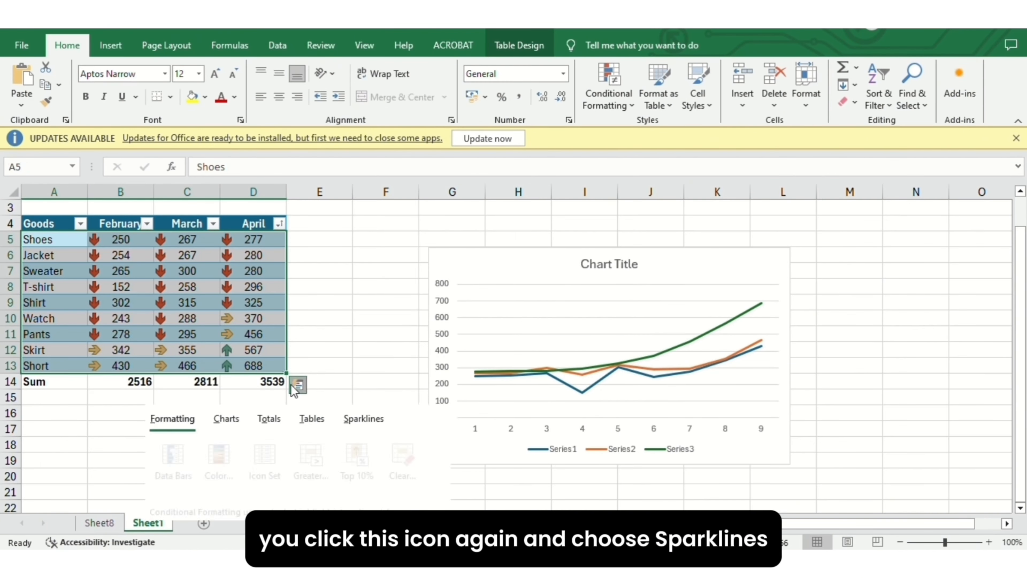
click(360, 418)
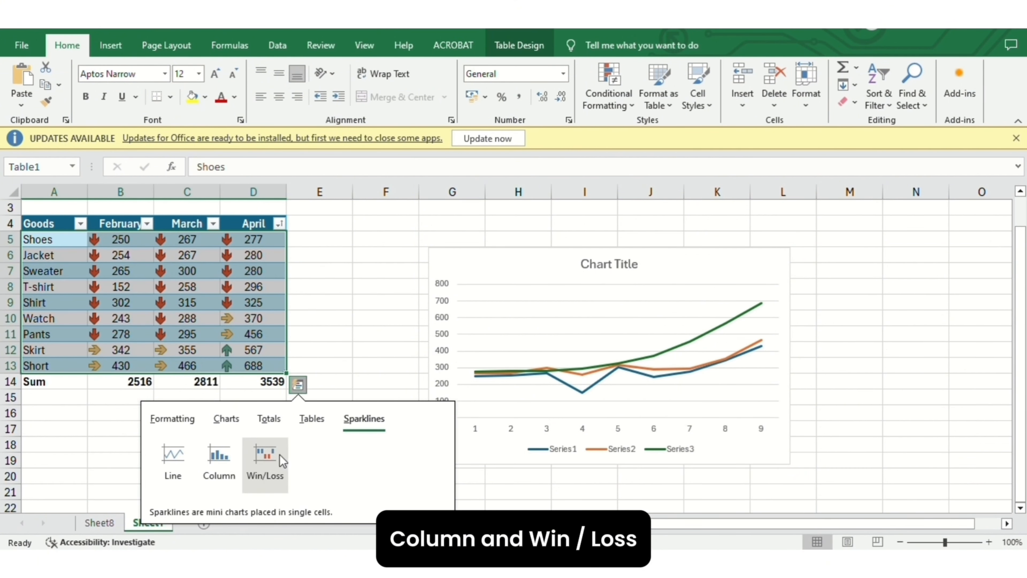
click(173, 441)
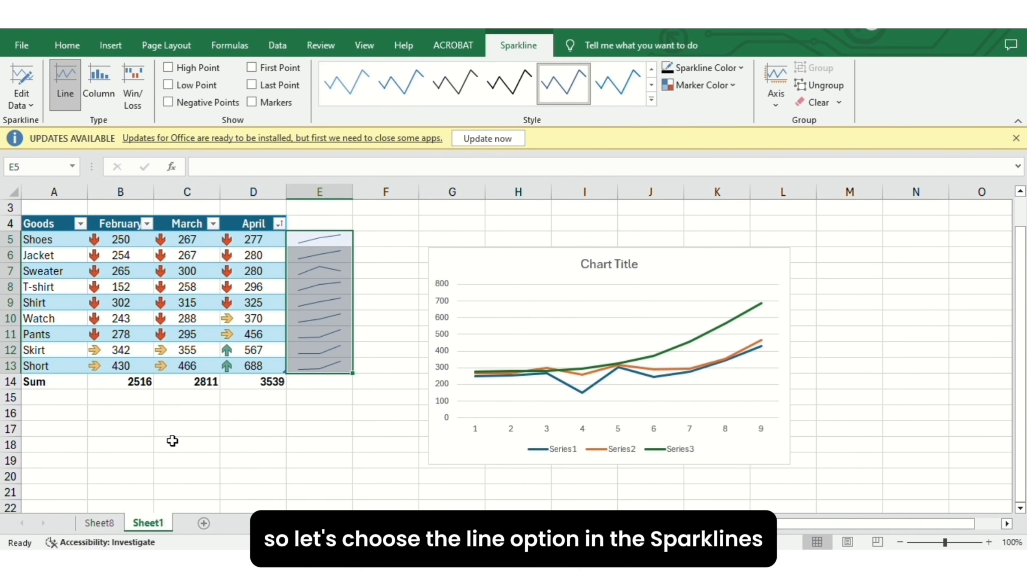